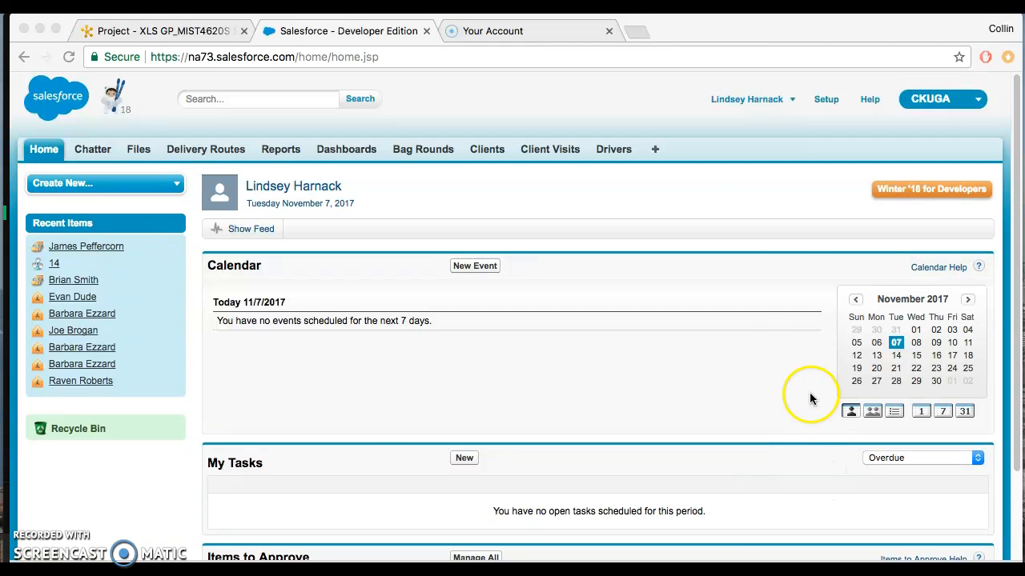
Step: Start a new driver record and enter the driver's full name and driver ID
{"action": "left_click", "coordinate": [612, 150]}
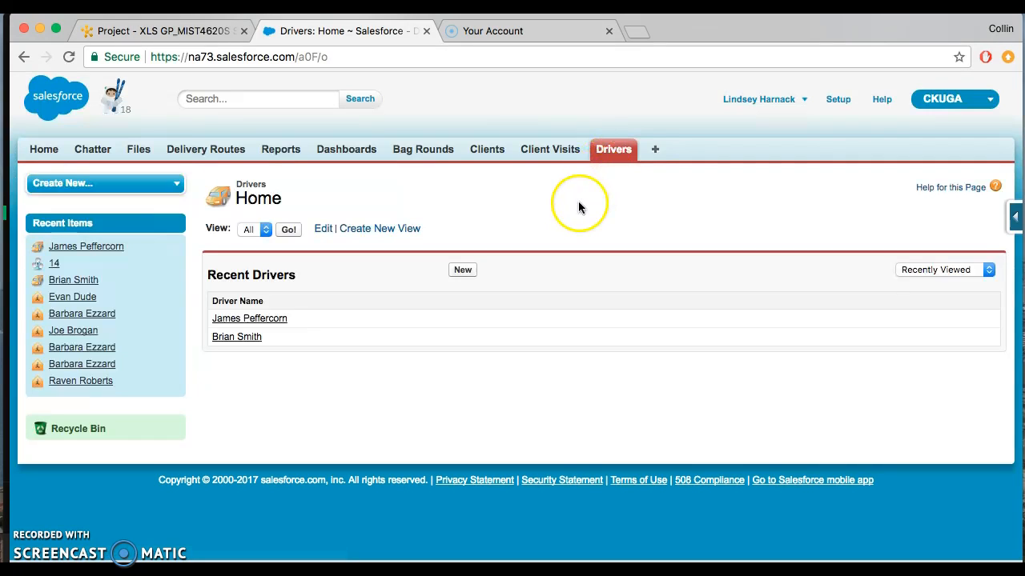
{"action": "left_click", "coordinate": [462, 272]}
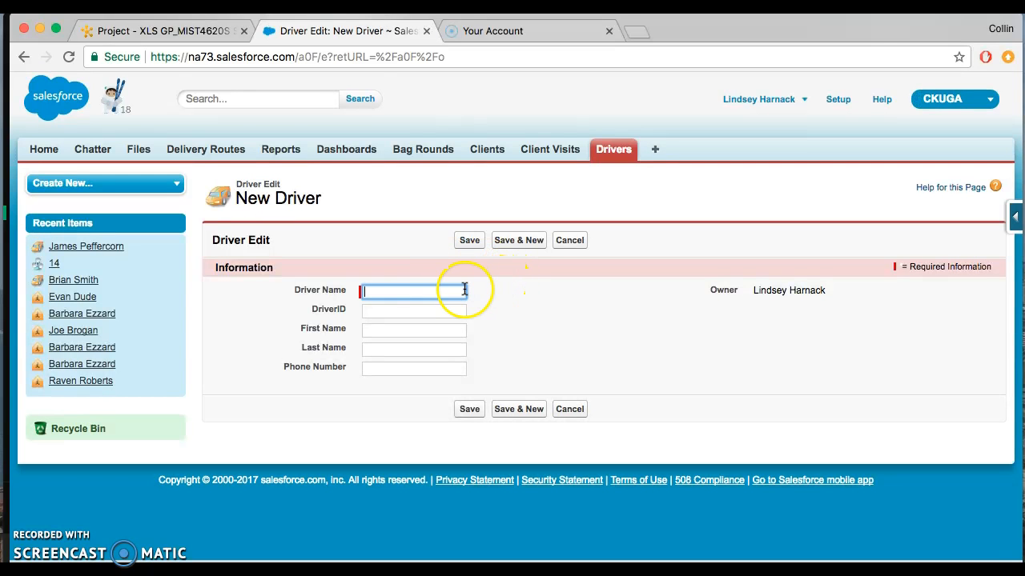
{"action": "left_click", "coordinate": [457, 310]}
{"action": "left_click", "coordinate": [453, 329]}
{"action": "left_click", "coordinate": [453, 350]}
{"action": "left_click", "coordinate": [448, 369]}
{"action": "left_click", "coordinate": [441, 292]}
{"action": "type", "text": "John Smith"}
{"action": "key", "text": "Tab"}
{"action": "type", "text": "003"}
Step: Fill in the new driver's first name, last name and phone number, and save the record
{"action": "key", "text": "Tab"}
{"action": "type", "text": "John"}
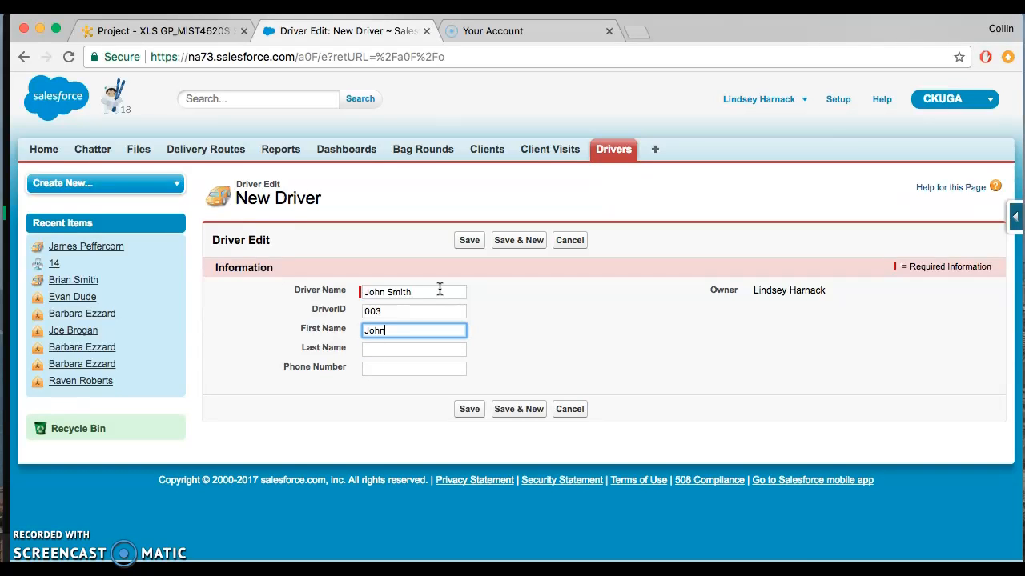
{"action": "key", "text": "Tab"}
{"action": "type", "text": "Smith"}
{"action": "key", "text": "Tab"}
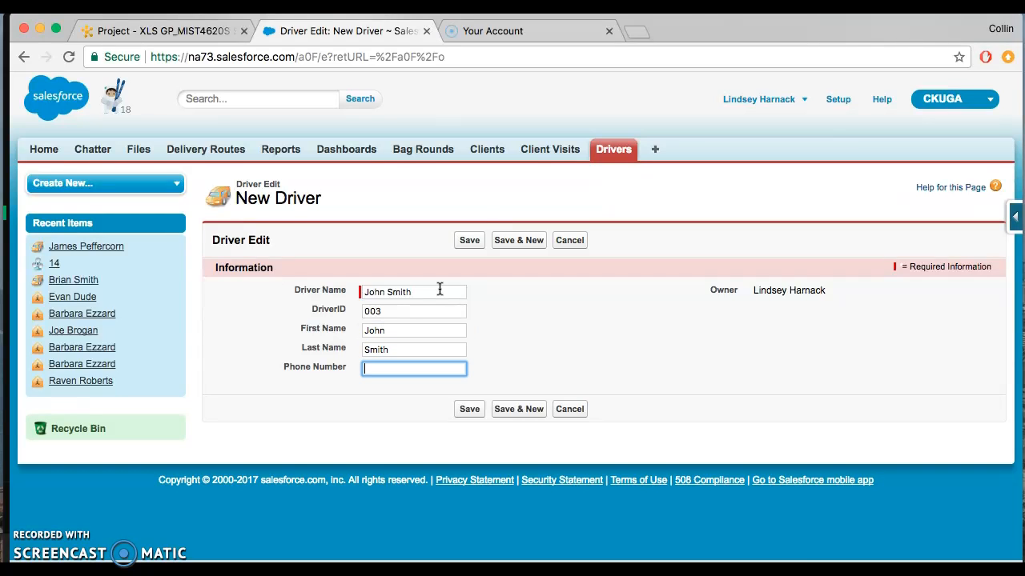
{"action": "left_click", "coordinate": [601, 330]}
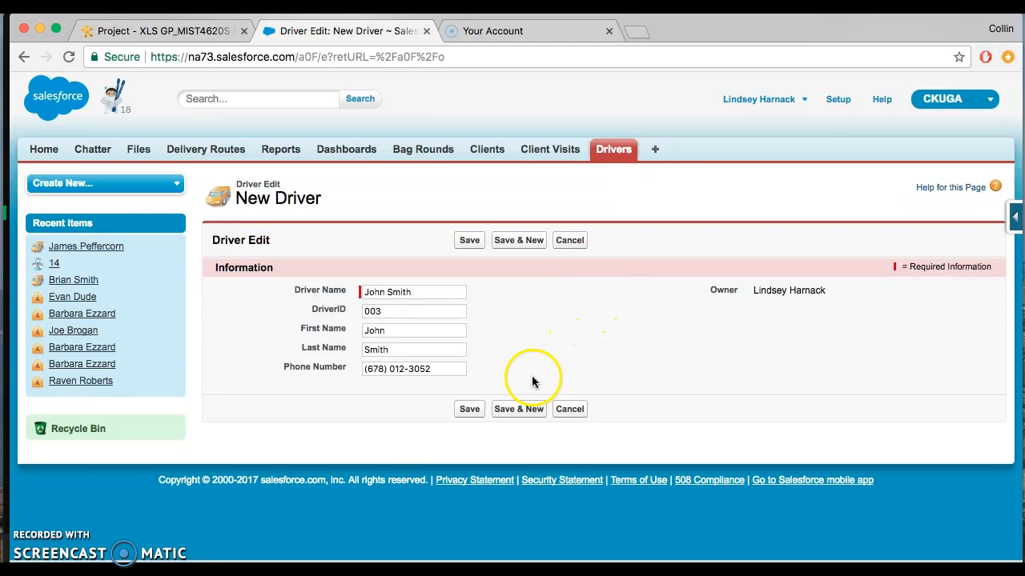
{"action": "left_click", "coordinate": [482, 409]}
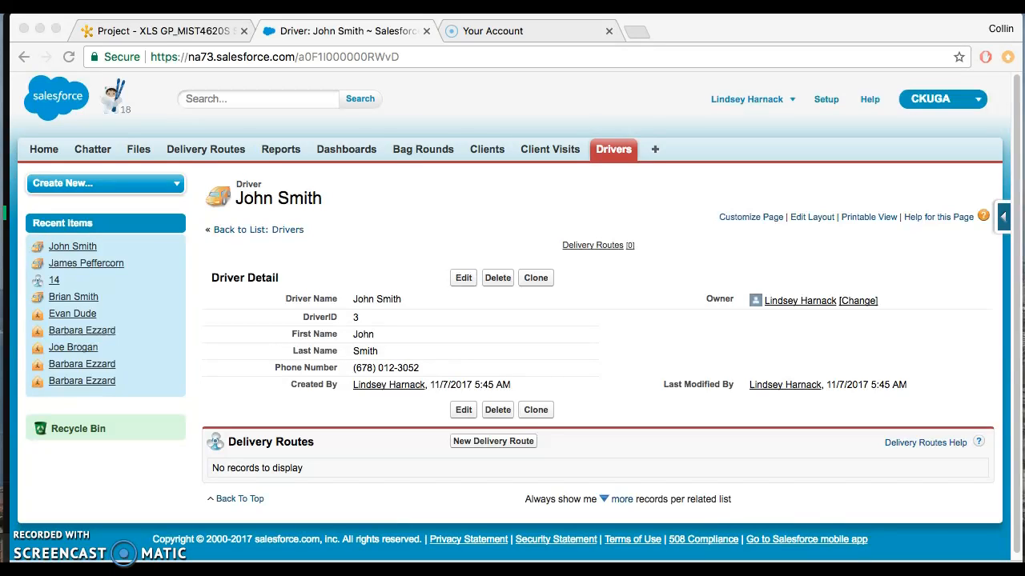
Step: Search for the newly created driver by first name and open the matching driver record
{"action": "left_click", "coordinate": [253, 100]}
{"action": "left_click", "coordinate": [254, 99]}
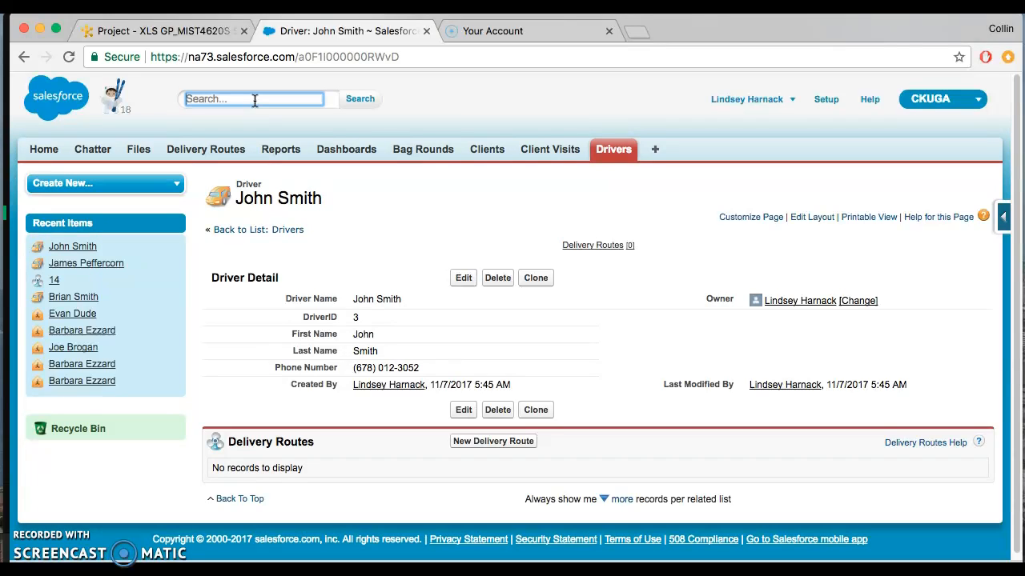
{"action": "type", "text": "john"}
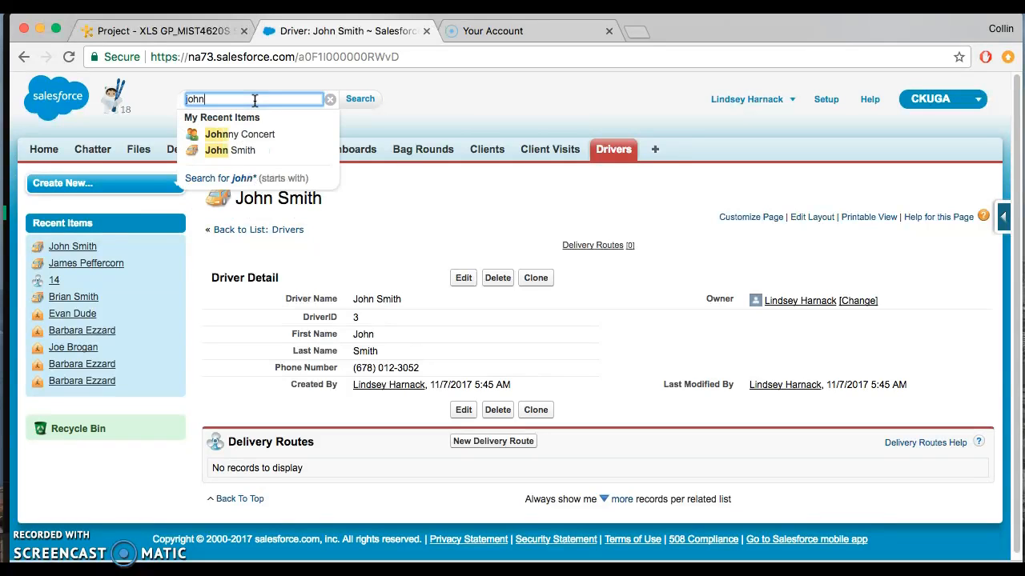
{"action": "left_click", "coordinate": [242, 149]}
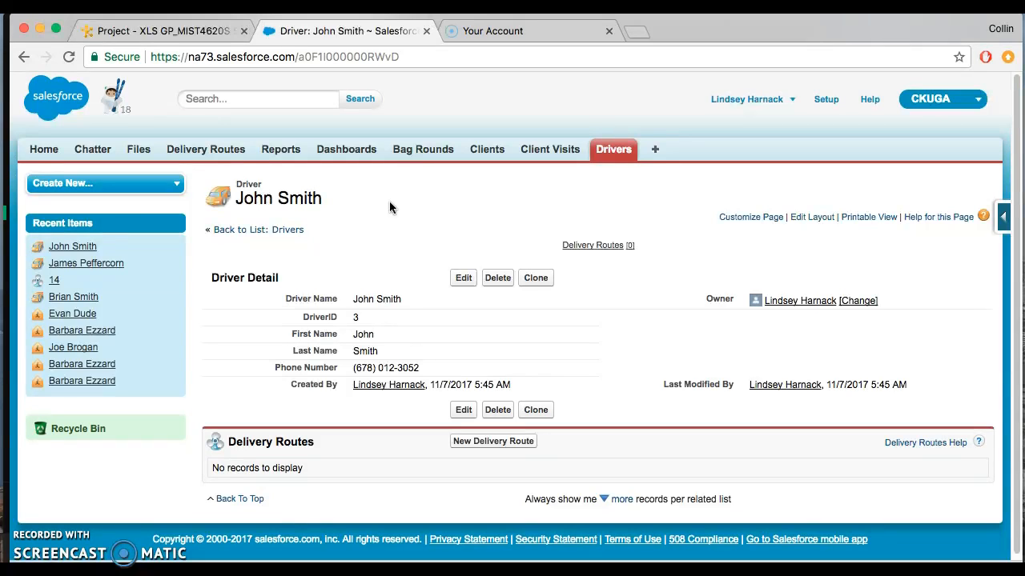
Step: Display the complete list of drivers using the All view
{"action": "left_click", "coordinate": [613, 152]}
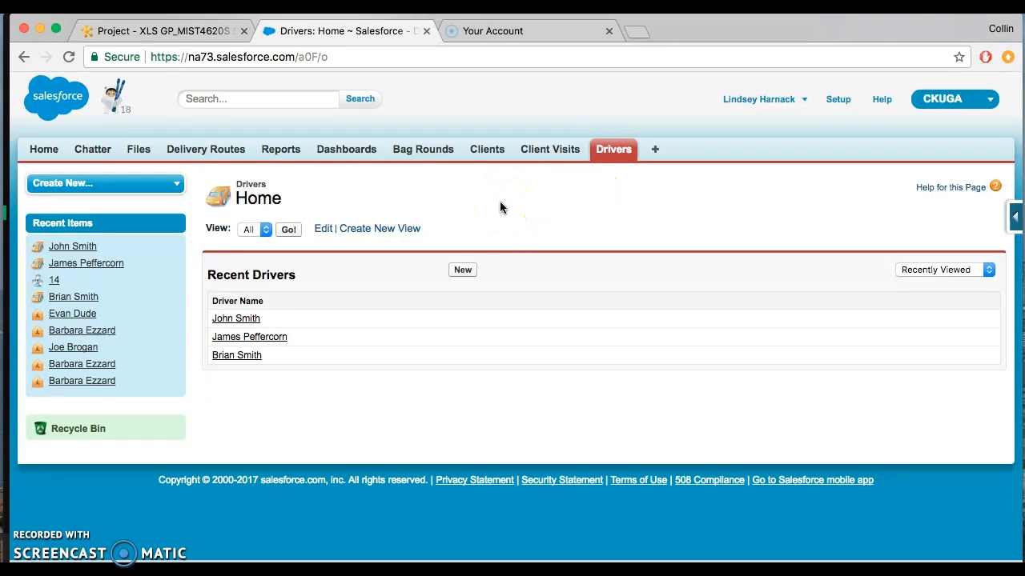
{"action": "left_click", "coordinate": [265, 231]}
{"action": "left_click", "coordinate": [278, 233]}
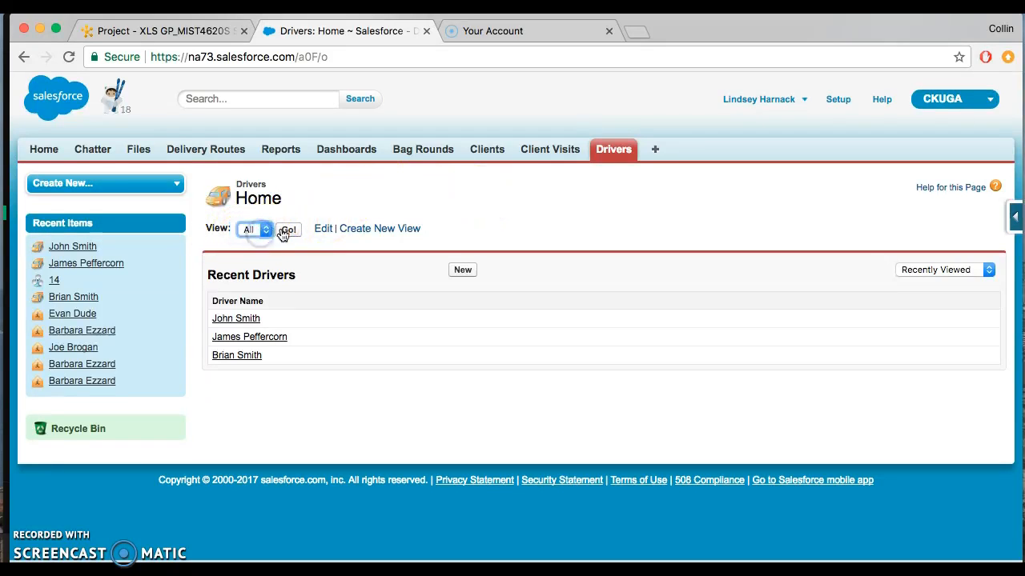
{"action": "left_click", "coordinate": [291, 231]}
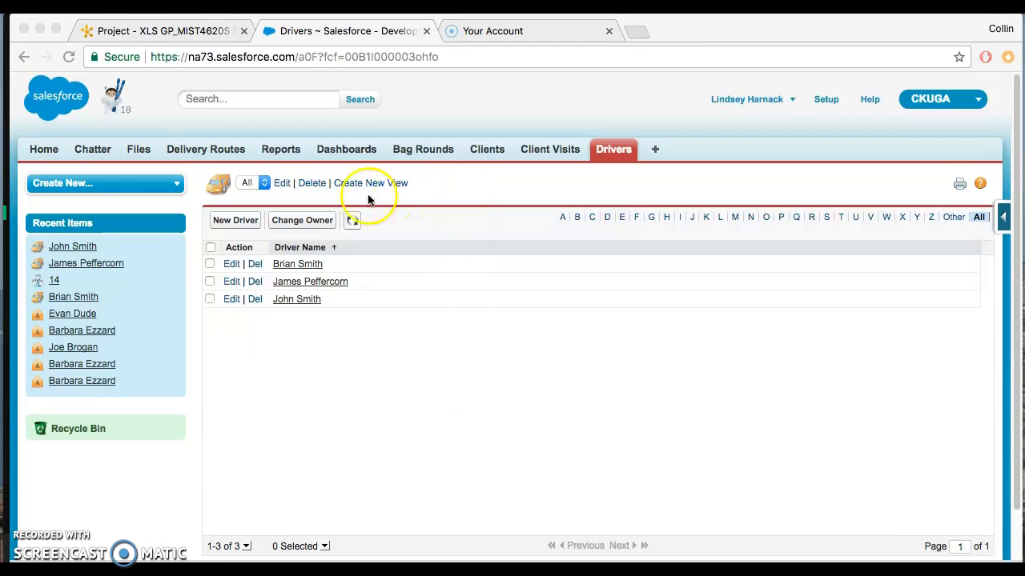
Step: Change the last digit of the area code in the first listed driver's phone number and save the record
{"action": "left_click", "coordinate": [231, 267]}
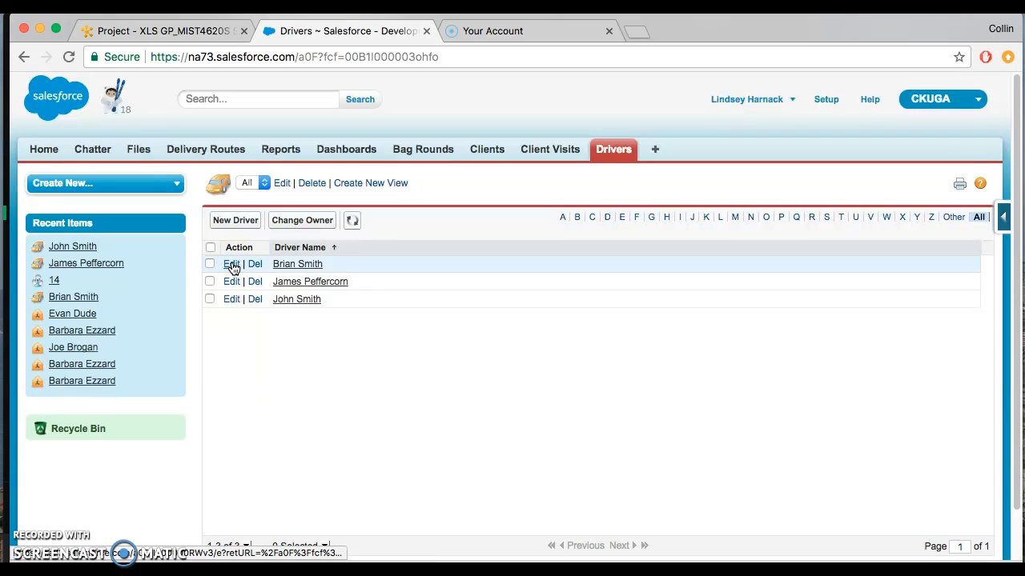
{"action": "left_click", "coordinate": [231, 265]}
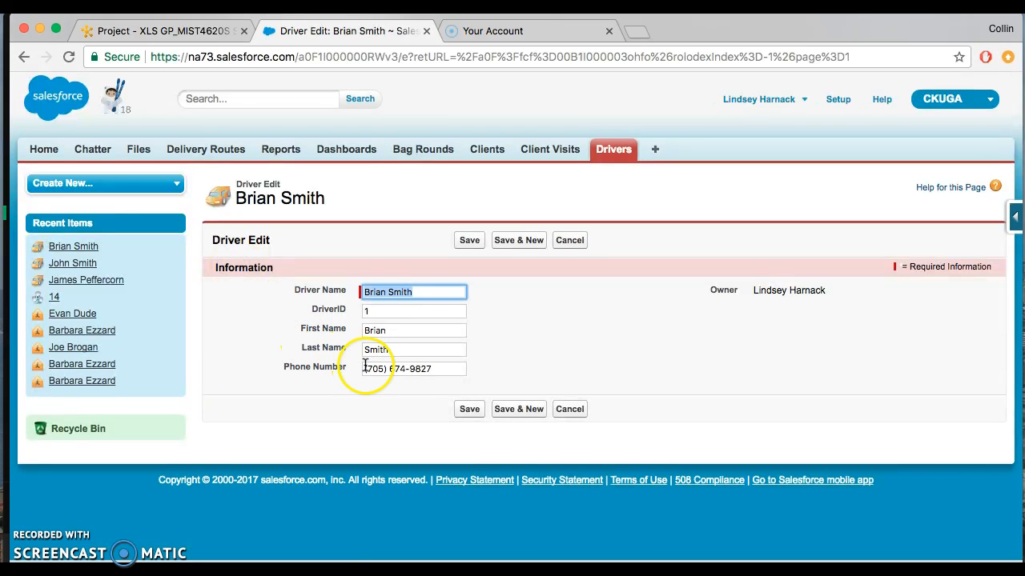
{"action": "left_click", "coordinate": [383, 369]}
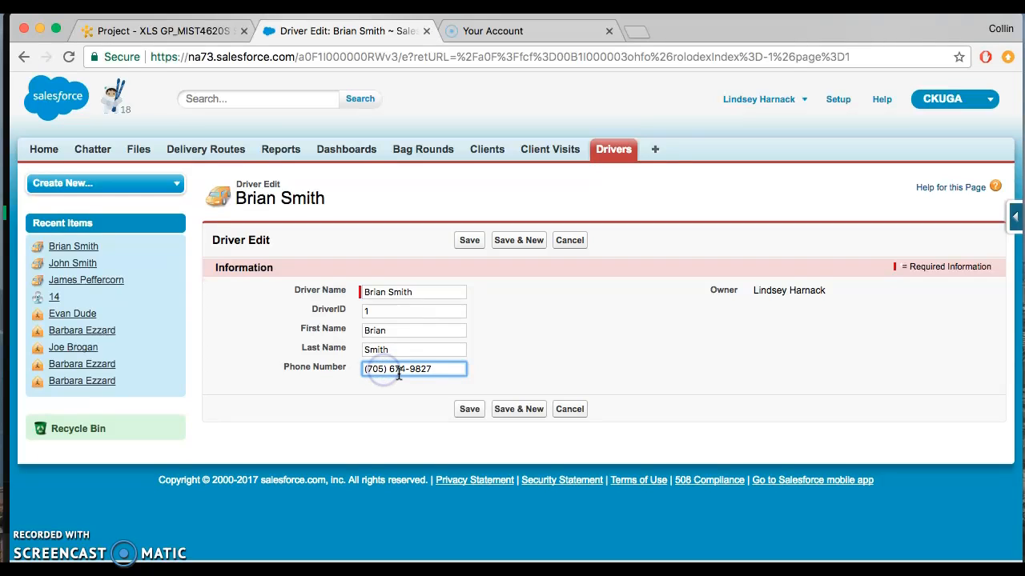
{"action": "key", "text": "BackSpace"}
{"action": "type", "text": "6"}
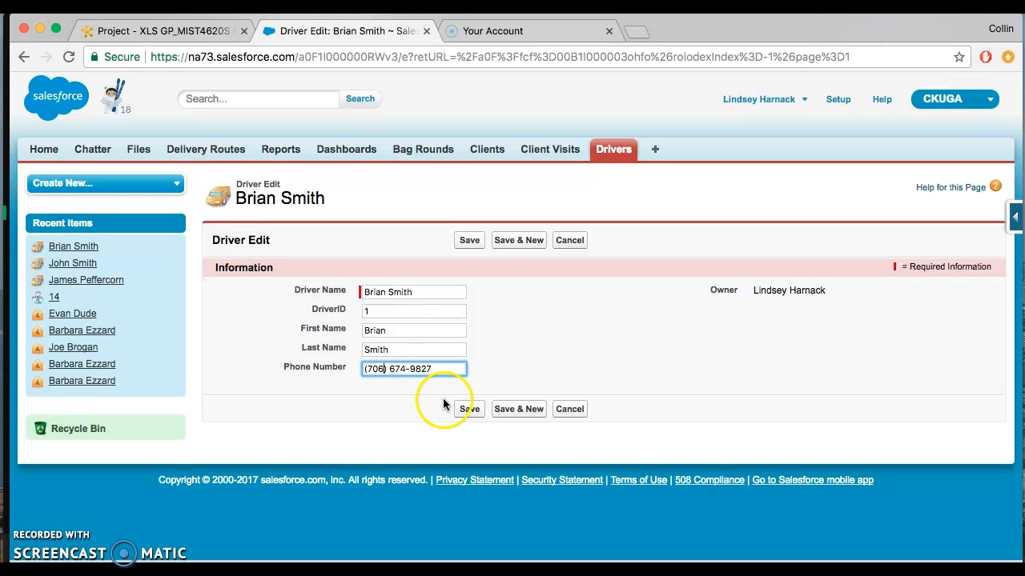
{"action": "left_click", "coordinate": [468, 409]}
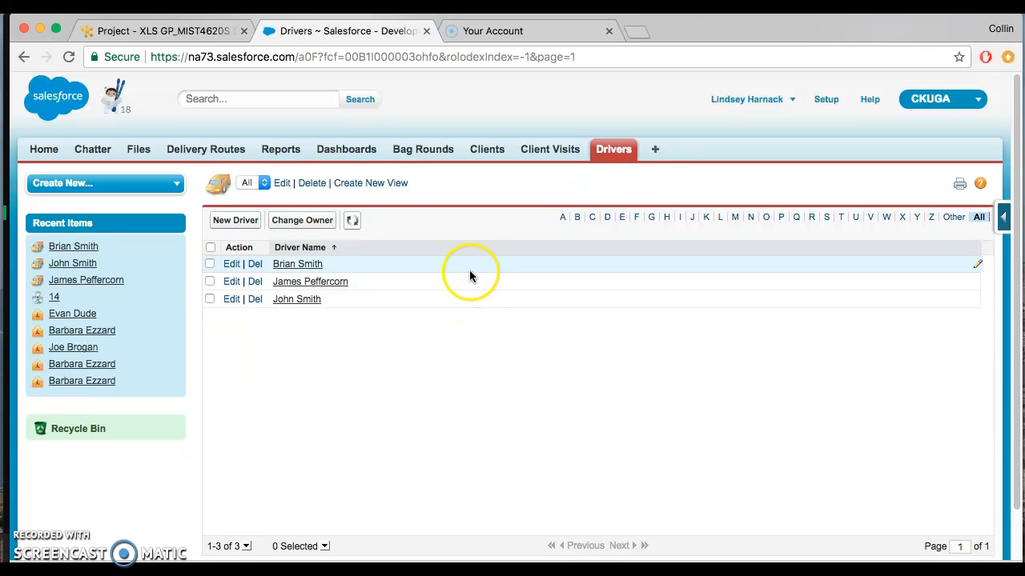
Step: Open the last driver under Recent Drivers, replace the driver ID with a new one and save the record
{"action": "left_click", "coordinate": [623, 155]}
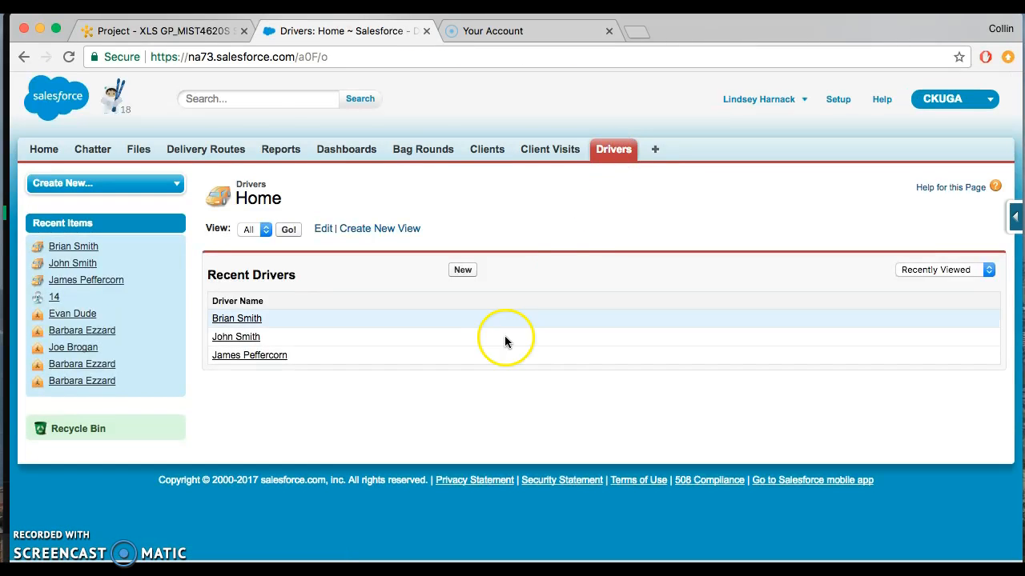
{"action": "left_click", "coordinate": [236, 357]}
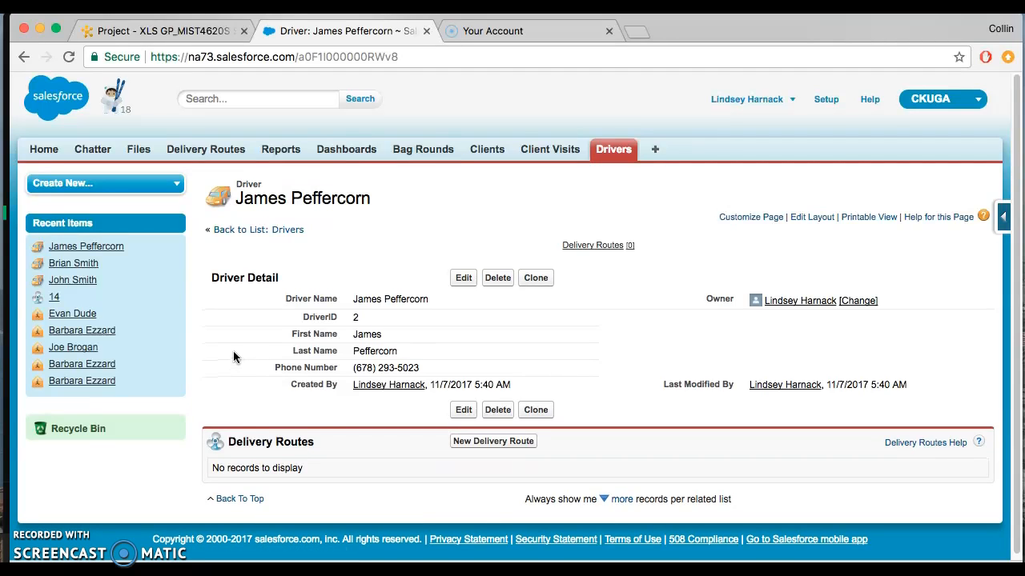
{"action": "left_click", "coordinate": [462, 277]}
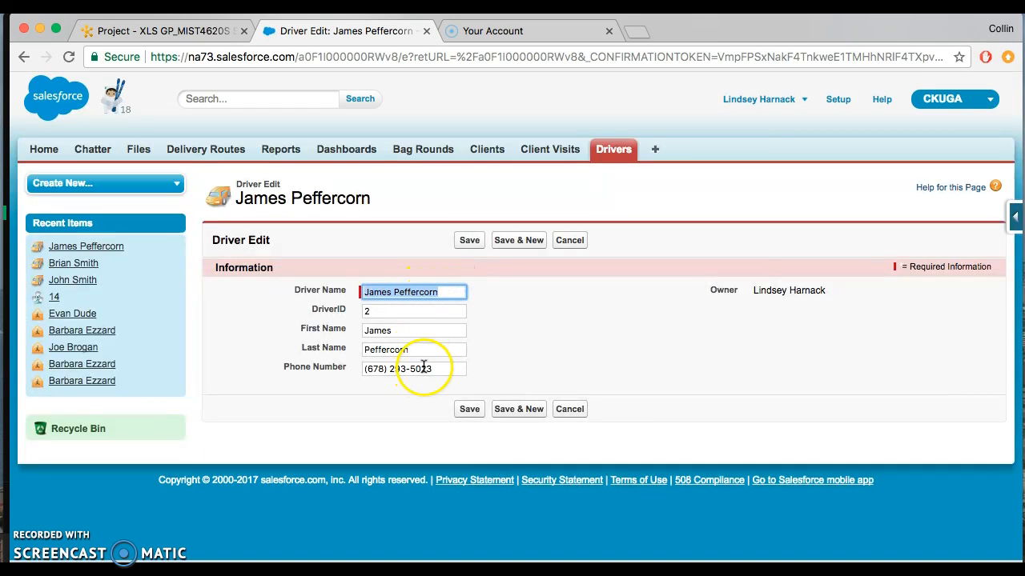
{"action": "double_click", "coordinate": [413, 311]}
{"action": "type", "text": "4"}
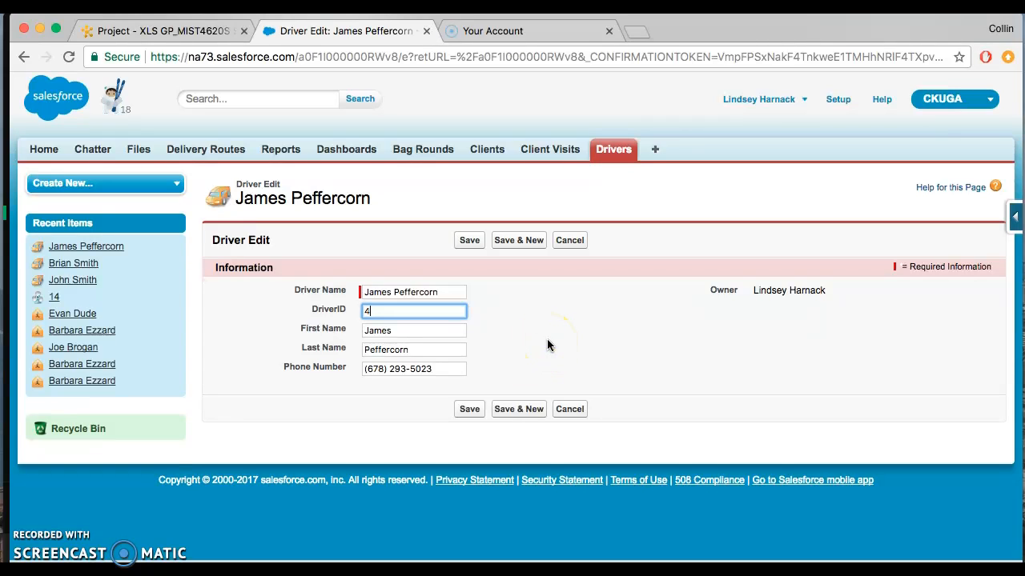
{"action": "left_click", "coordinate": [469, 409]}
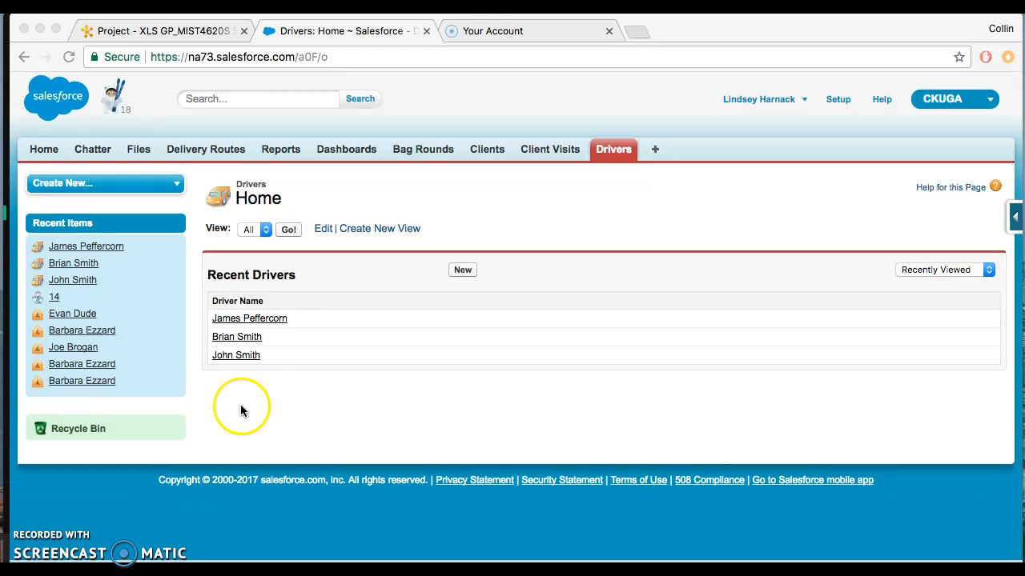
{"action": "left_click", "coordinate": [265, 321]}
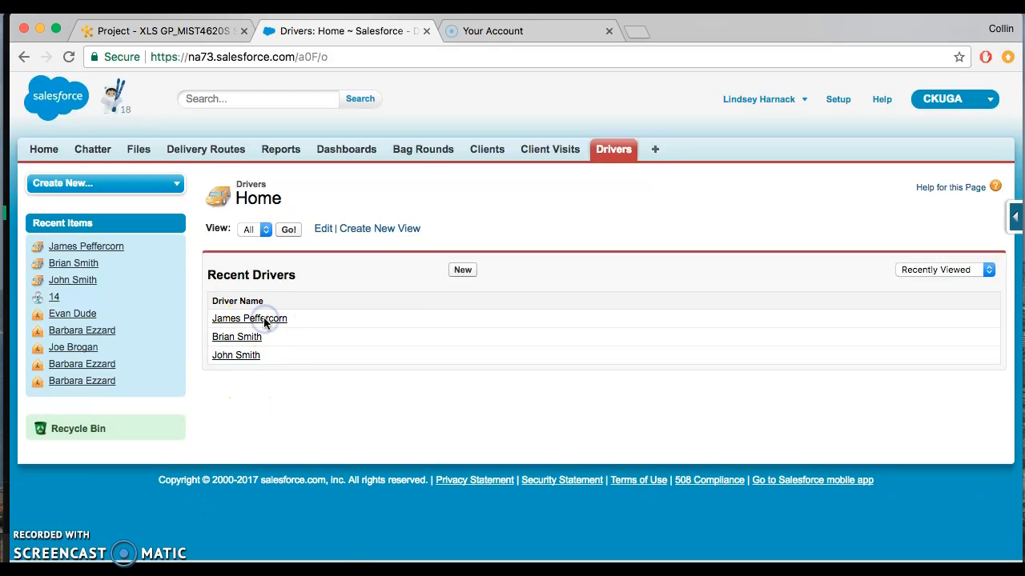
{"action": "left_click", "coordinate": [264, 319]}
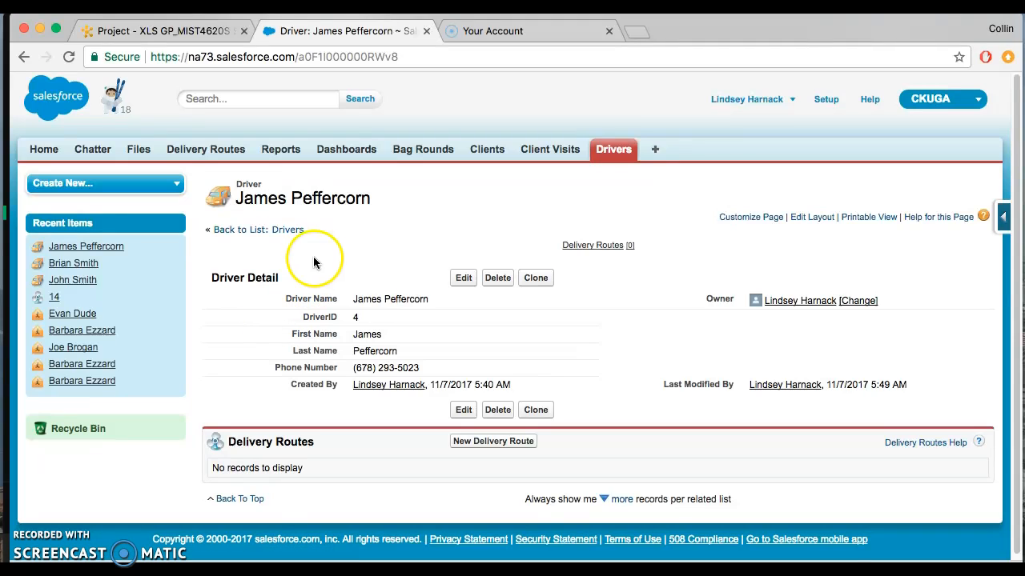
{"action": "left_click", "coordinate": [507, 277]}
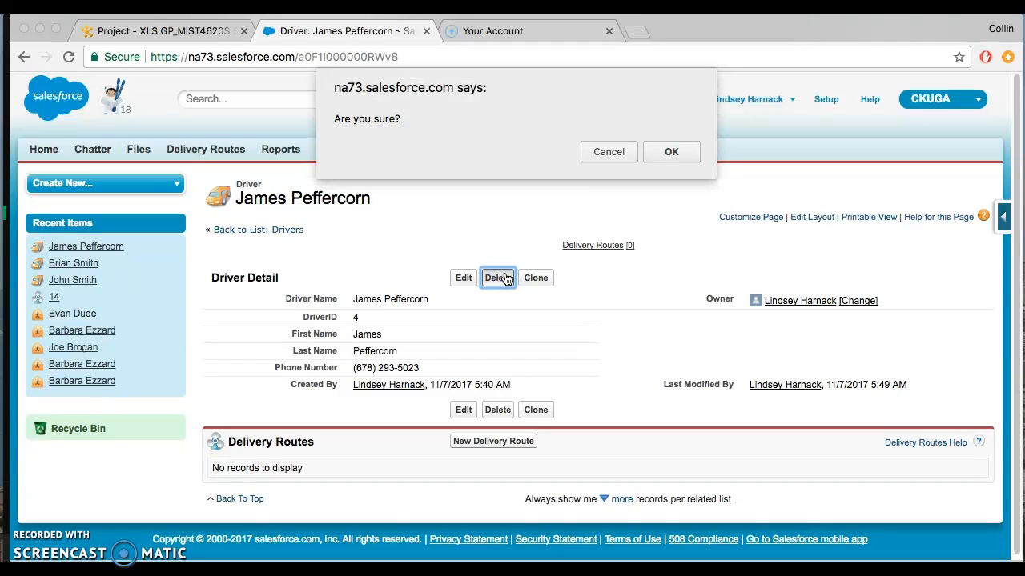
{"action": "left_click", "coordinate": [594, 151]}
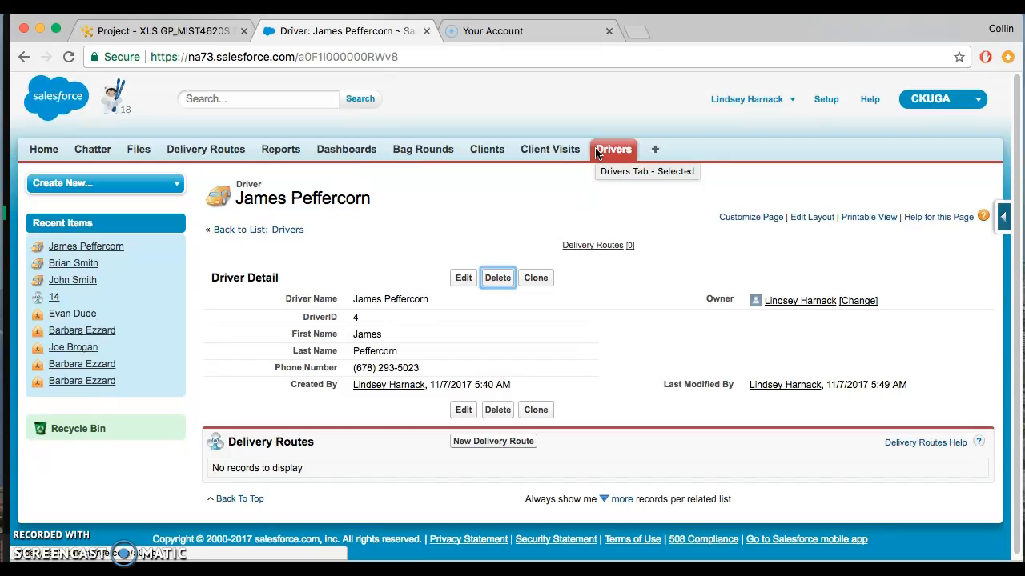
Step: Delete the first driver listed in the All view of drivers and confirm the deletion
{"action": "left_click", "coordinate": [613, 153]}
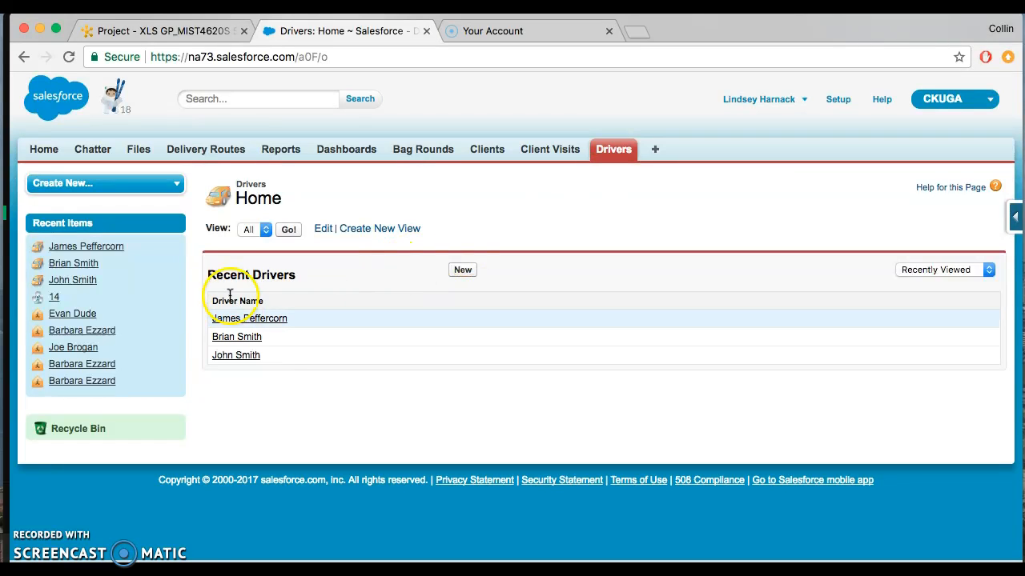
{"action": "left_click", "coordinate": [253, 230]}
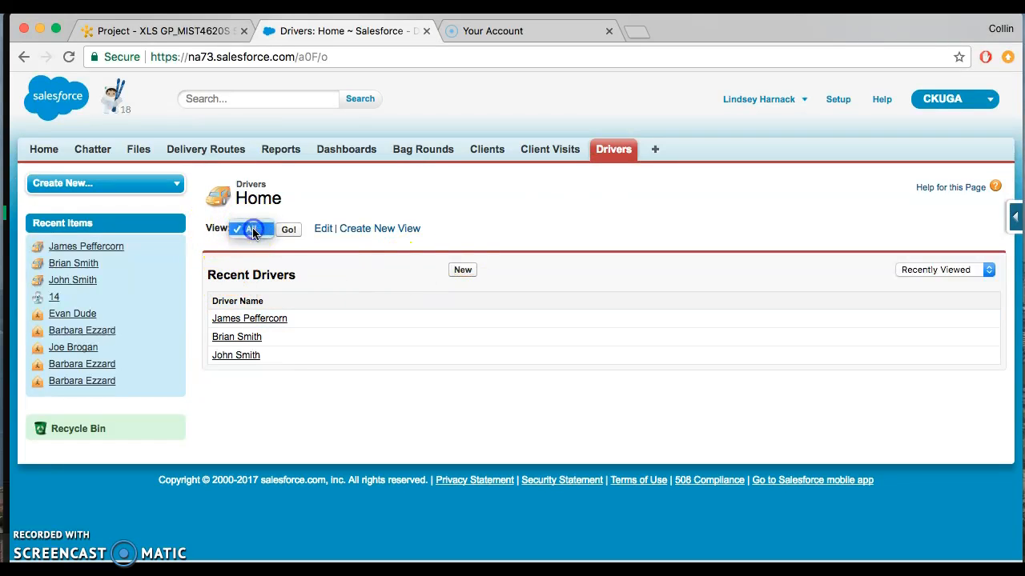
{"action": "left_click", "coordinate": [253, 229]}
{"action": "left_click", "coordinate": [288, 229]}
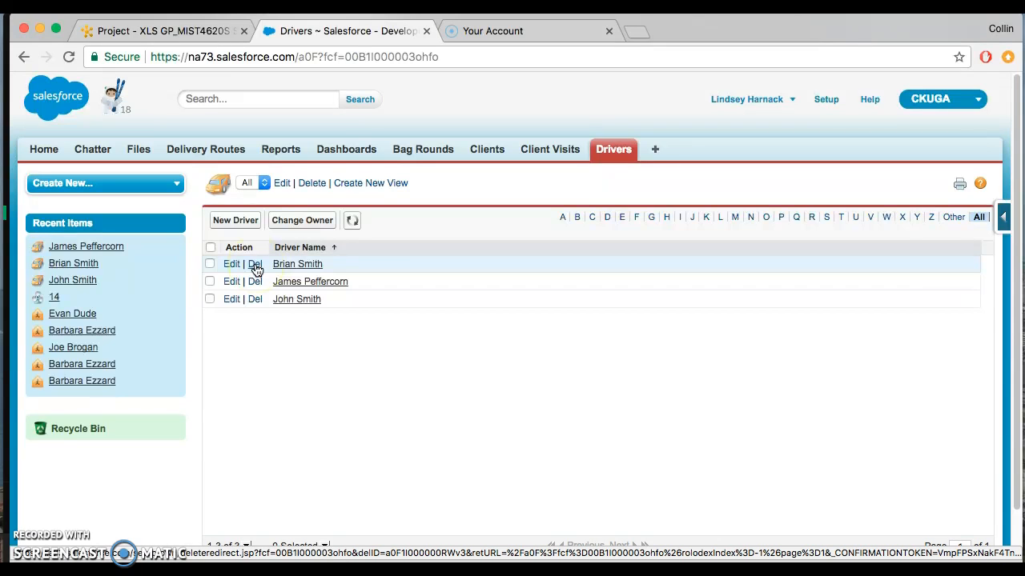
{"action": "left_click", "coordinate": [255, 267]}
{"action": "left_click", "coordinate": [674, 153]}
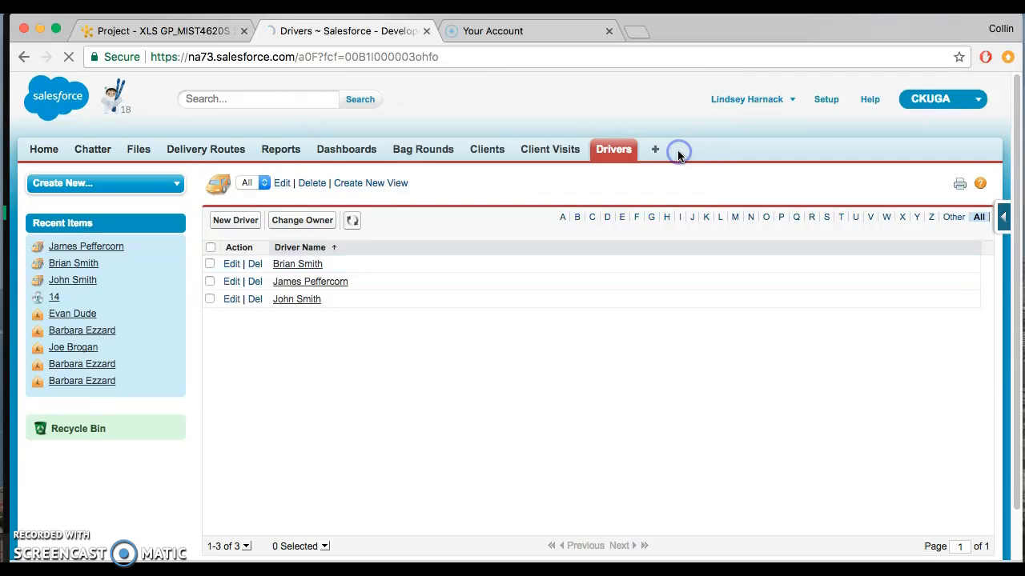